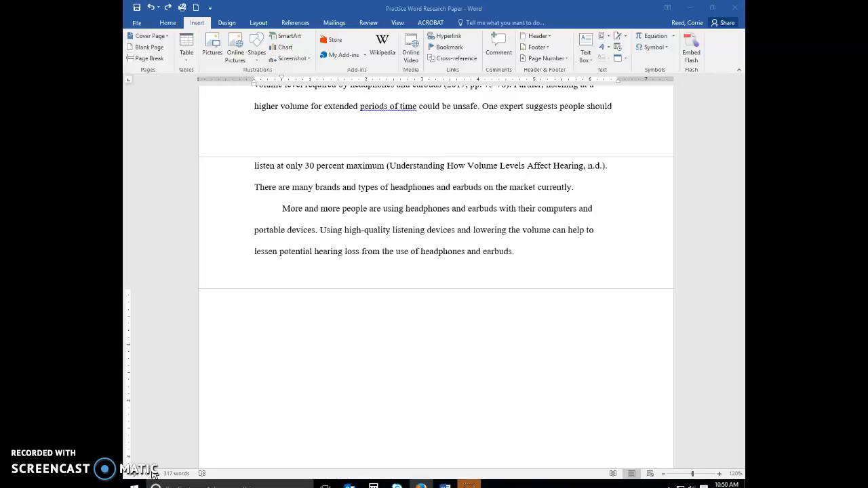
Step: Enter the centred heading "Works Cited" on the blank last page and remove its first-line indent
{"action": "left_click", "coordinate": [404, 309]}
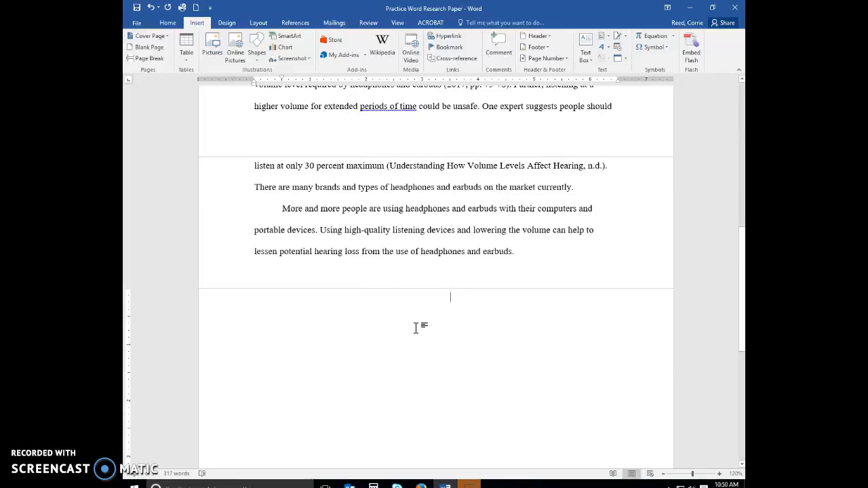
{"action": "type", "text": "Works Cited"}
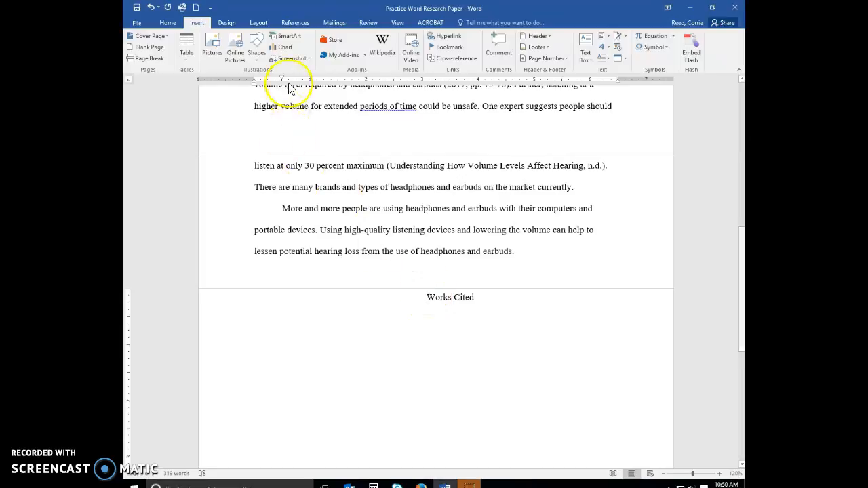
{"action": "left_click_drag", "start_coordinate": [282, 81], "coordinate": [255, 82]}
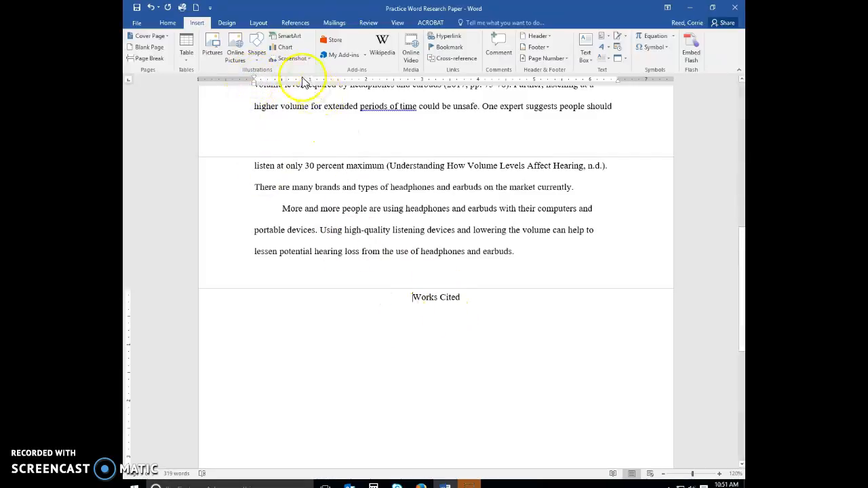
Step: Start a new left-aligned line below the Works Cited heading and apply the Normal style to it
{"action": "left_click", "coordinate": [462, 297]}
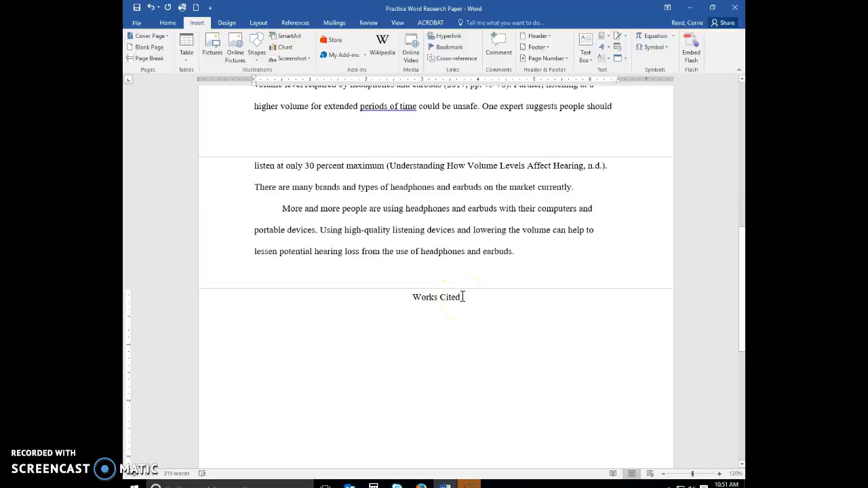
{"action": "key", "text": "Return"}
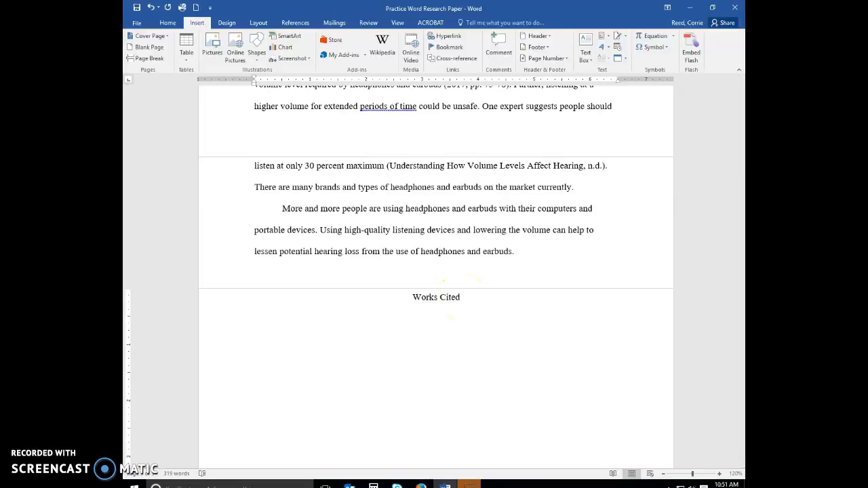
{"action": "key", "text": "ctrl+l"}
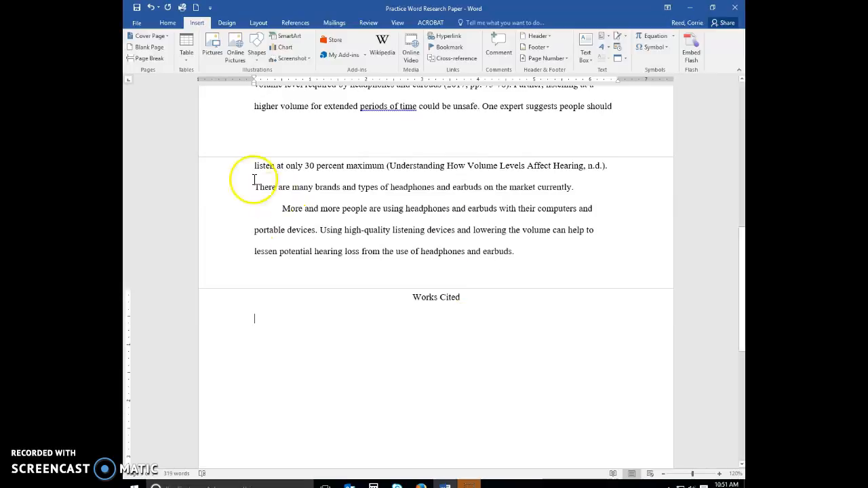
{"action": "left_click", "coordinate": [166, 22]}
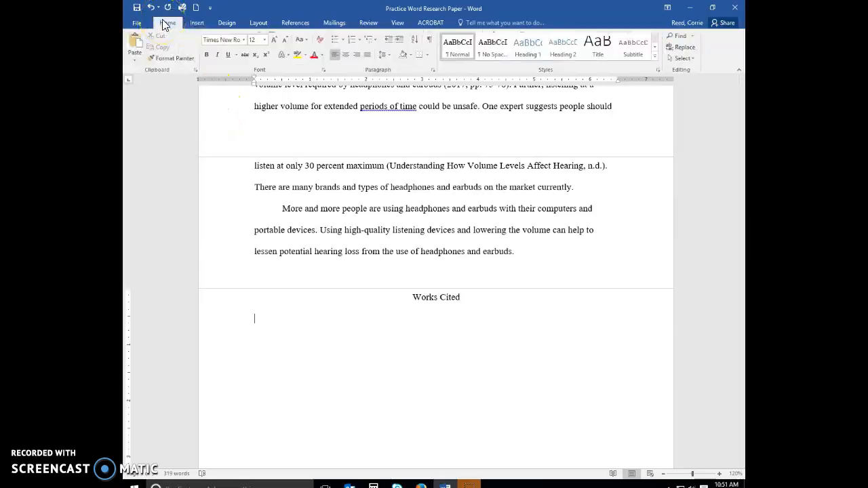
{"action": "left_click", "coordinate": [460, 53]}
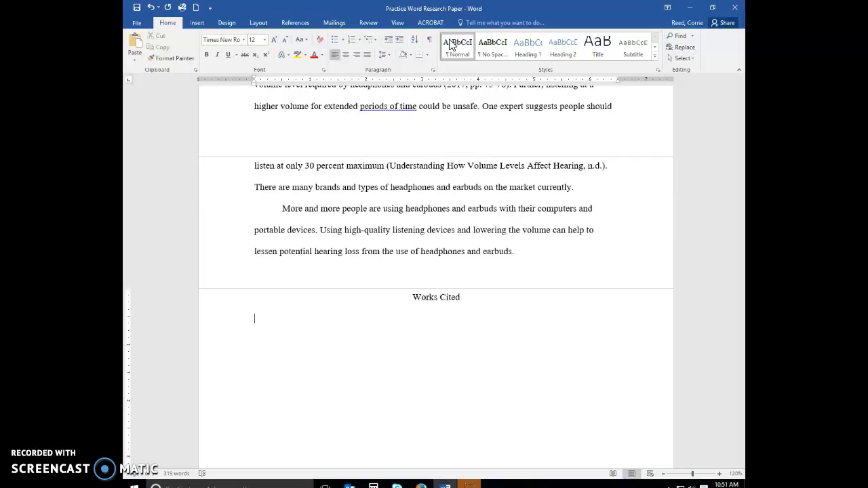
{"action": "left_click", "coordinate": [460, 53]}
Step: Check the paper's source list, and insert a bibliography without a built-in title below the Works Cited heading
{"action": "left_click", "coordinate": [297, 24]}
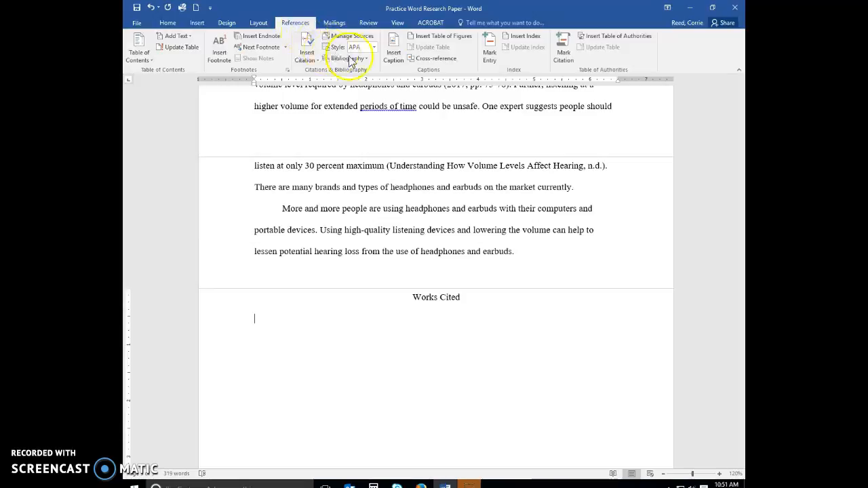
{"action": "left_click", "coordinate": [358, 39]}
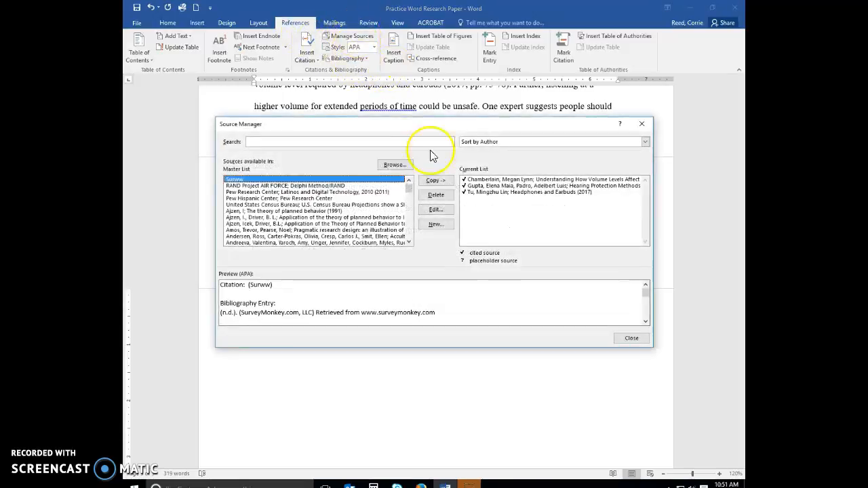
{"action": "left_click", "coordinate": [631, 338]}
{"action": "left_click", "coordinate": [365, 58]}
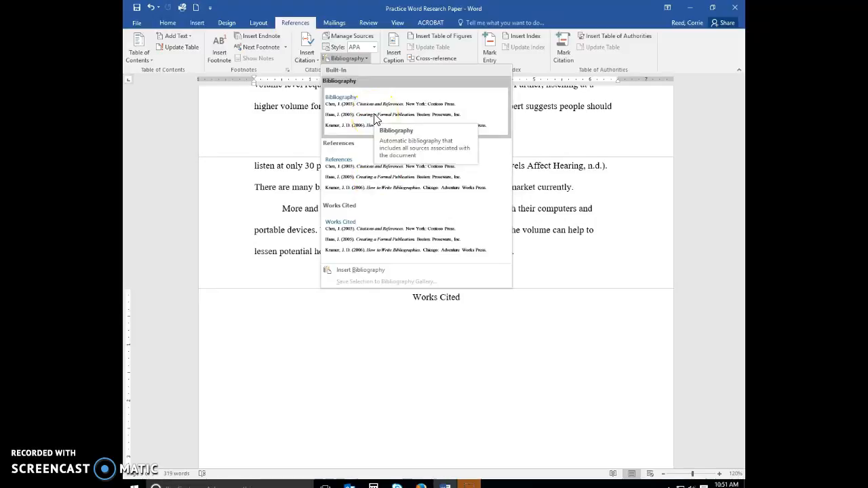
{"action": "left_click", "coordinate": [358, 271]}
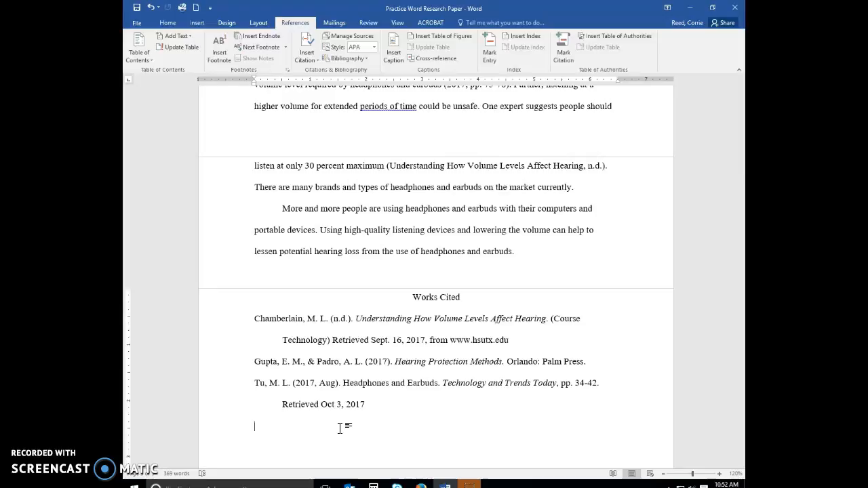
Step: Show the Navigation pane and widen it
{"action": "left_click", "coordinate": [142, 477]}
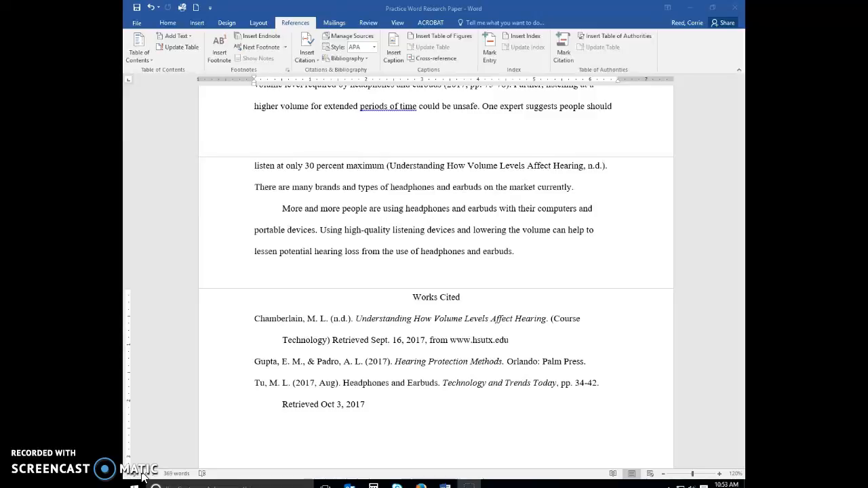
{"action": "left_click", "coordinate": [399, 10]}
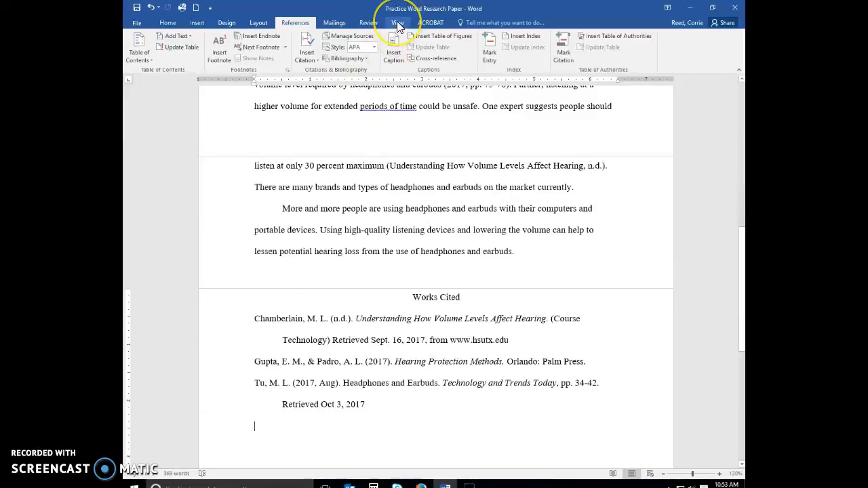
{"action": "left_click", "coordinate": [398, 24]}
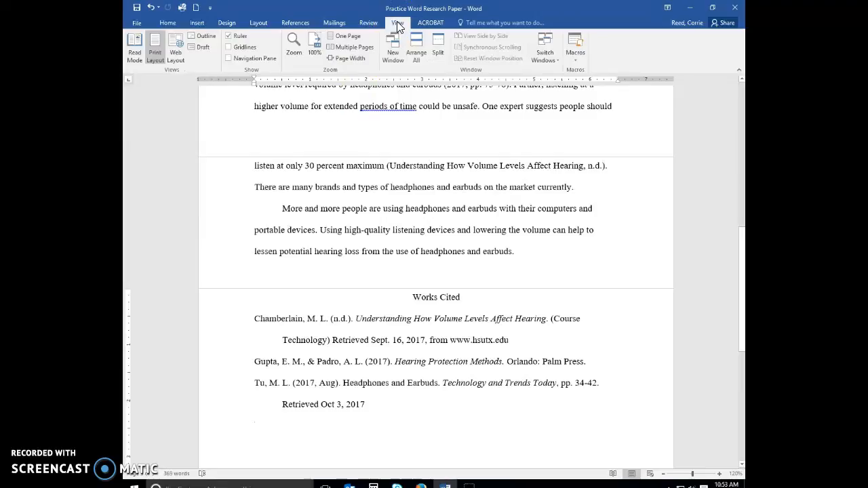
{"action": "left_click", "coordinate": [230, 59]}
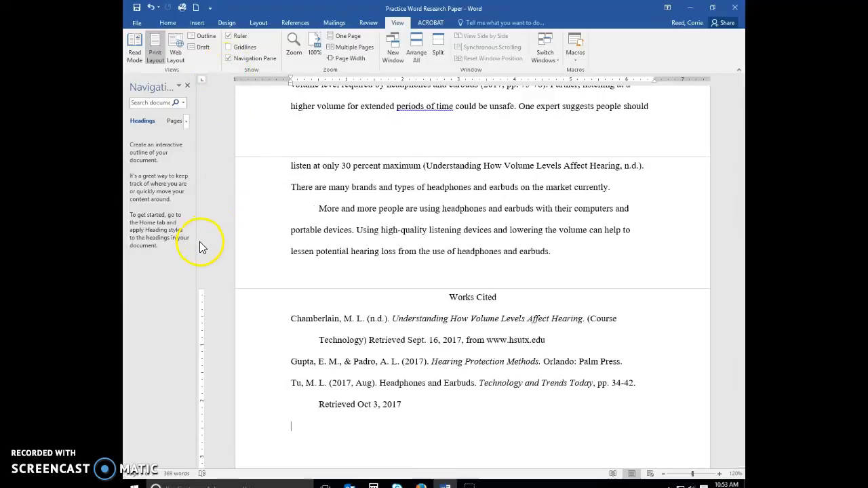
{"action": "left_click_drag", "start_coordinate": [196, 245], "coordinate": [257, 233]}
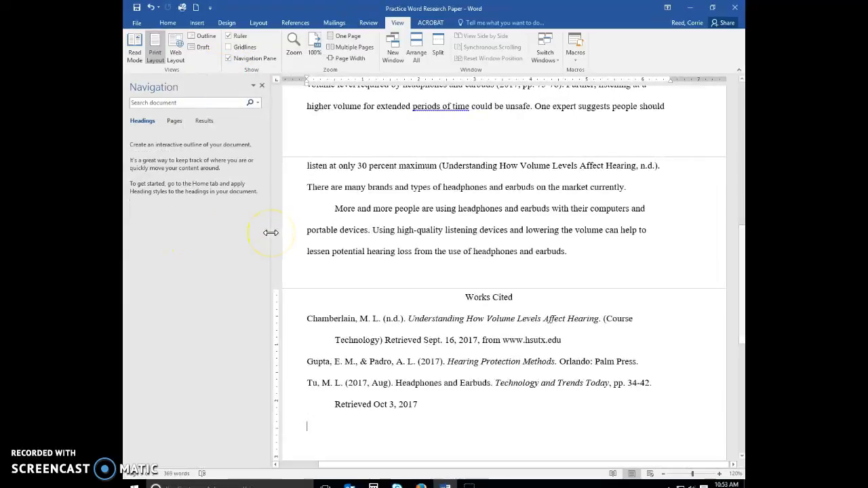
Step: Browse pages 2 and 3 of the paper by their page thumbnails, and close the Navigation pane
{"action": "left_click", "coordinate": [175, 122]}
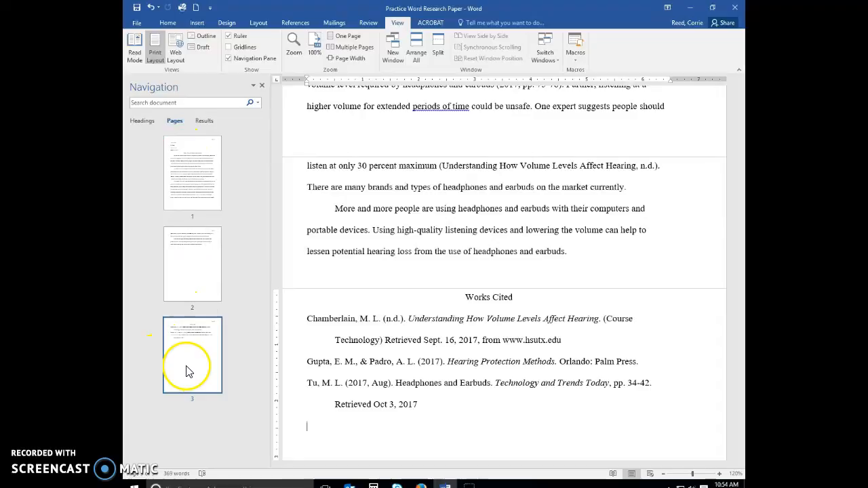
{"action": "left_click", "coordinate": [200, 270]}
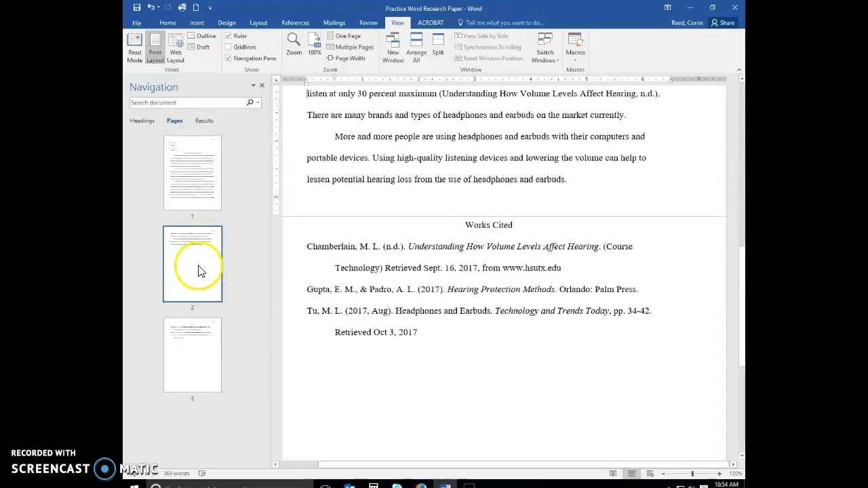
{"action": "left_click", "coordinate": [202, 337]}
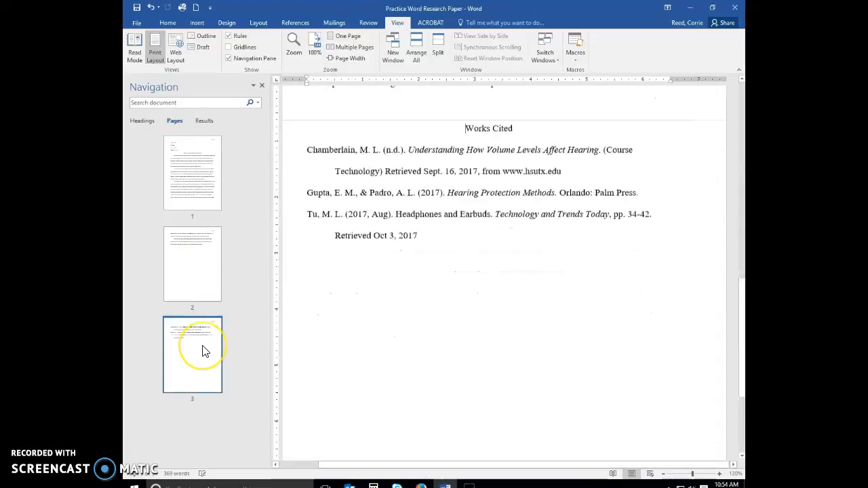
{"action": "left_click", "coordinate": [216, 289]}
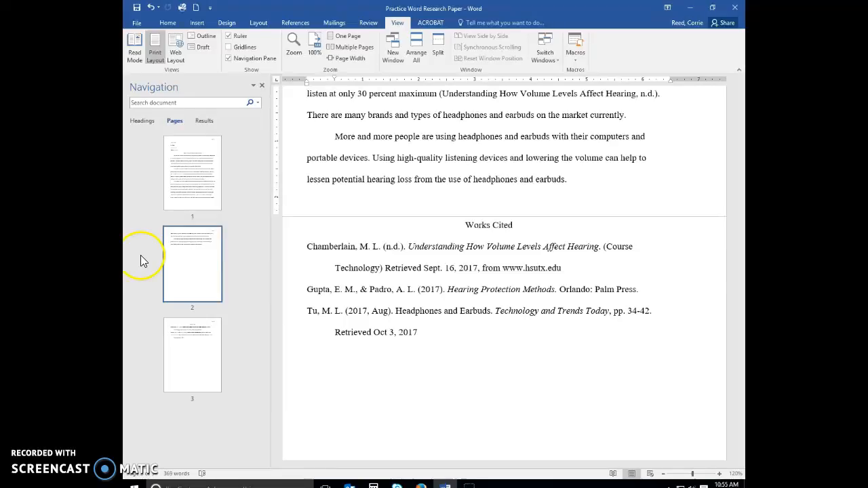
{"action": "left_click", "coordinate": [167, 25]}
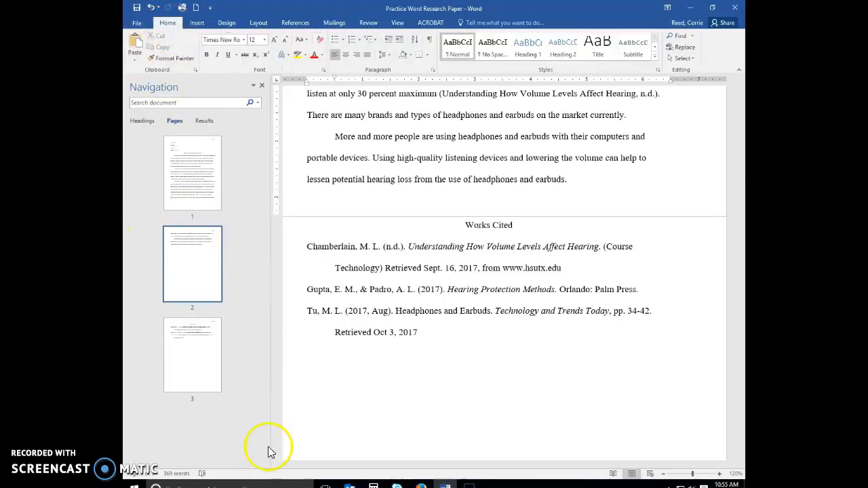
{"action": "left_click", "coordinate": [263, 85]}
{"action": "left_click", "coordinate": [180, 24]}
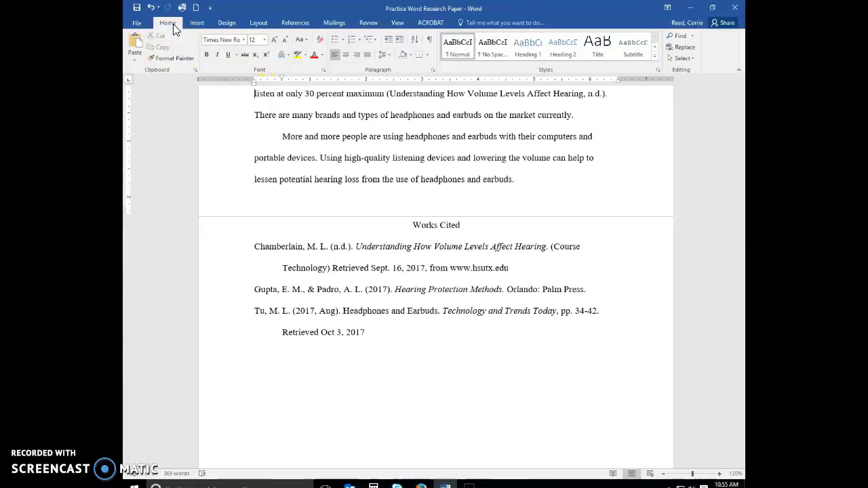
Step: Search the document for the word "portable"
{"action": "left_click", "coordinate": [693, 36]}
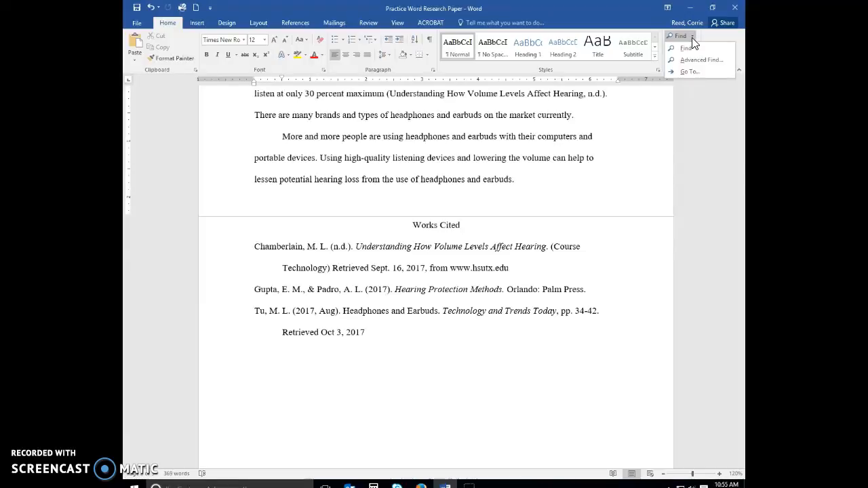
{"action": "left_click", "coordinate": [679, 39]}
{"action": "left_click", "coordinate": [681, 36]}
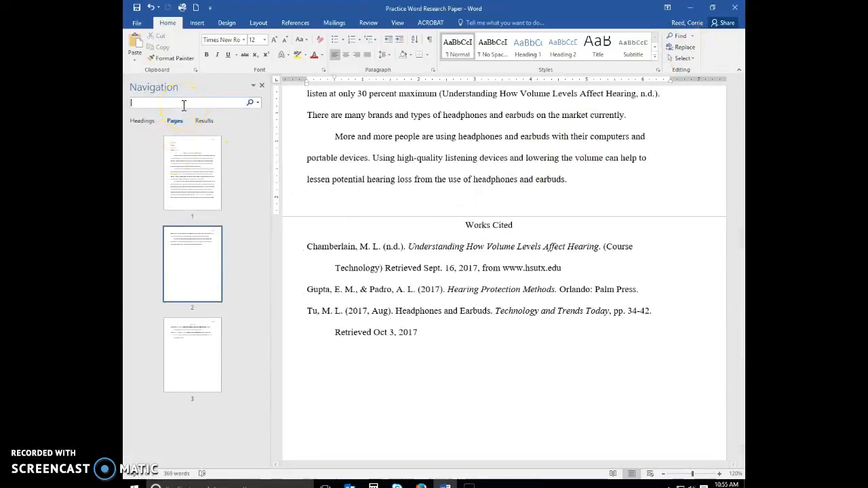
{"action": "left_click", "coordinate": [184, 121]}
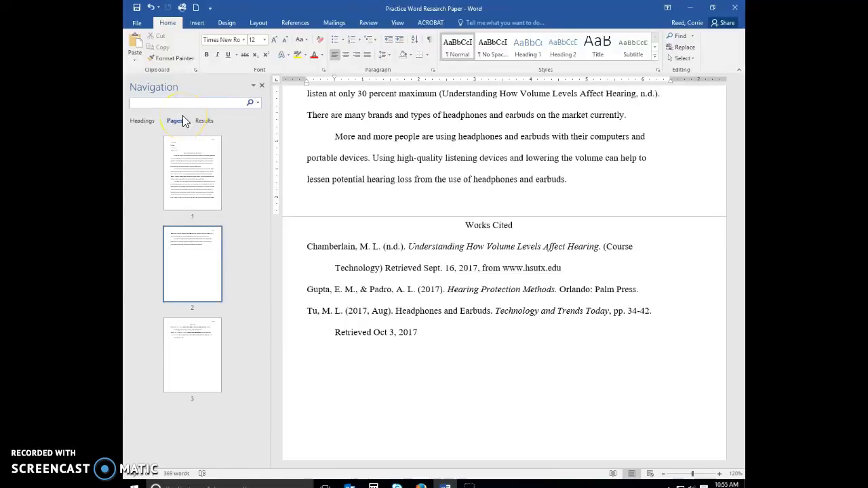
{"action": "left_click", "coordinate": [174, 101]}
{"action": "type", "text": "portable"}
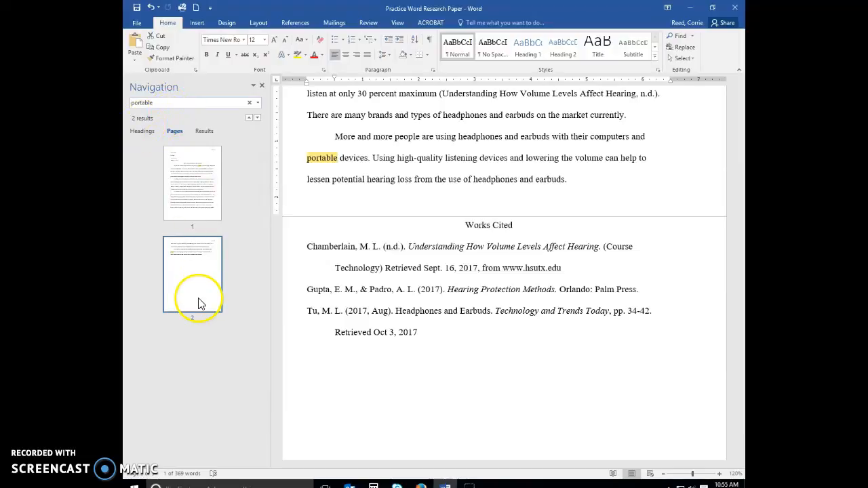
Step: Review the matches for "portable" as a results list and on the page thumbnails, and close the search
{"action": "left_click", "coordinate": [204, 131]}
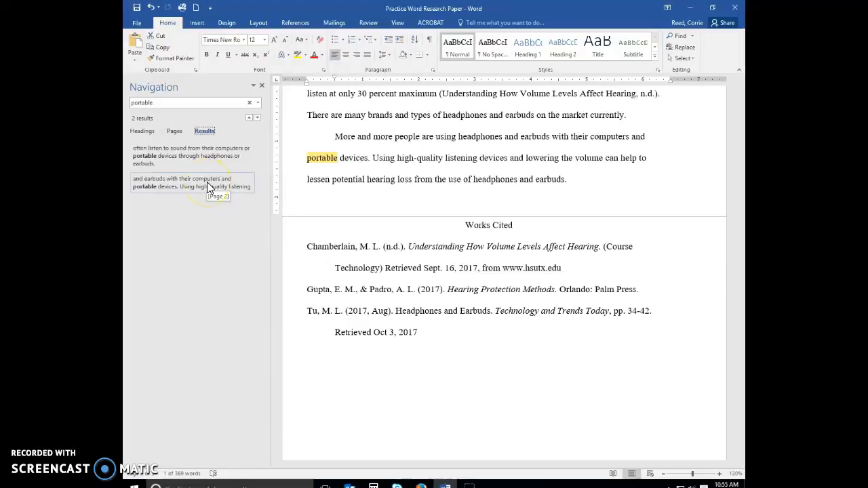
{"action": "left_click", "coordinate": [175, 131]}
{"action": "left_click", "coordinate": [191, 286]}
{"action": "left_click", "coordinate": [195, 188]}
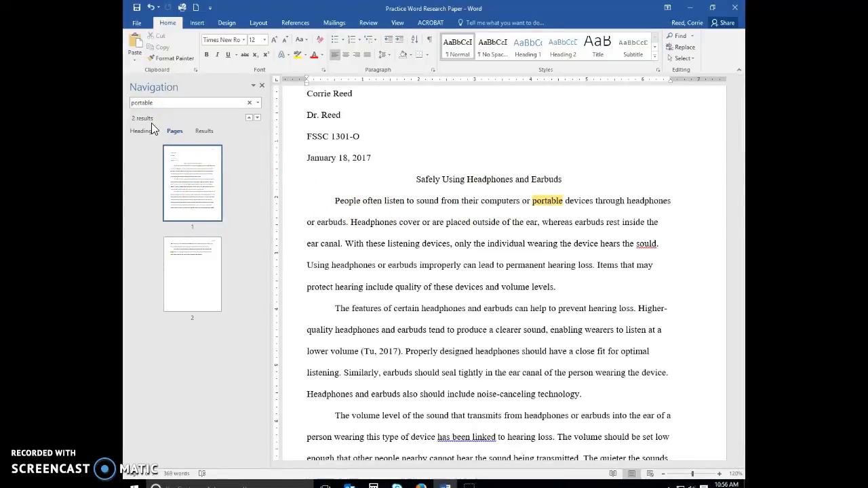
{"action": "left_click", "coordinate": [264, 88]}
Step: Replace every occurrence of "portable" with "mobile" throughout the document
{"action": "scroll", "coordinate": [263, 135], "scroll_direction": "down", "scroll_amount": 3}
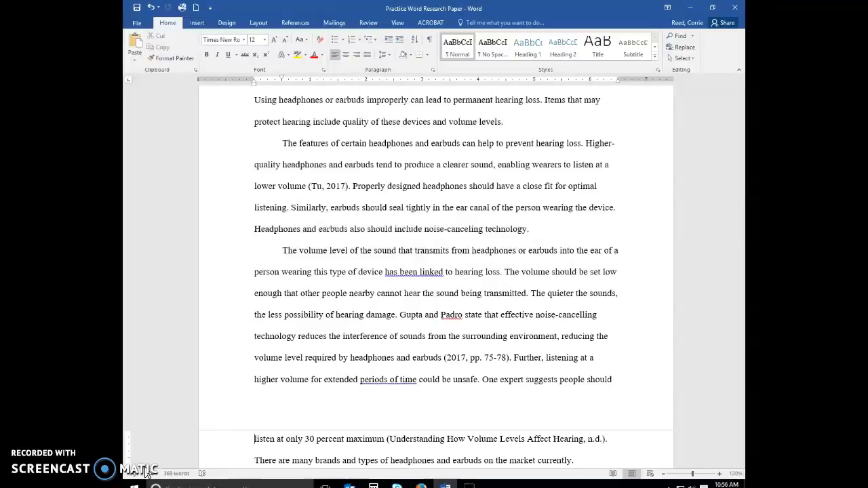
{"action": "left_click", "coordinate": [684, 48]}
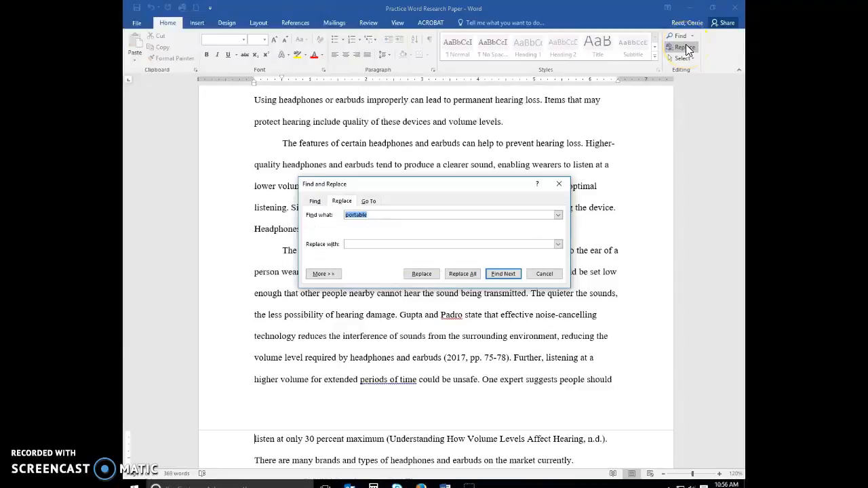
{"action": "double_click", "coordinate": [359, 214]}
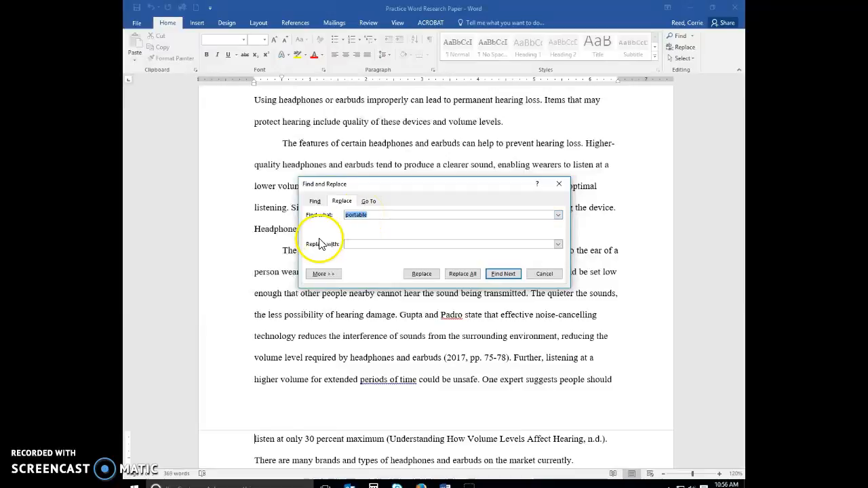
{"action": "left_click", "coordinate": [363, 244]}
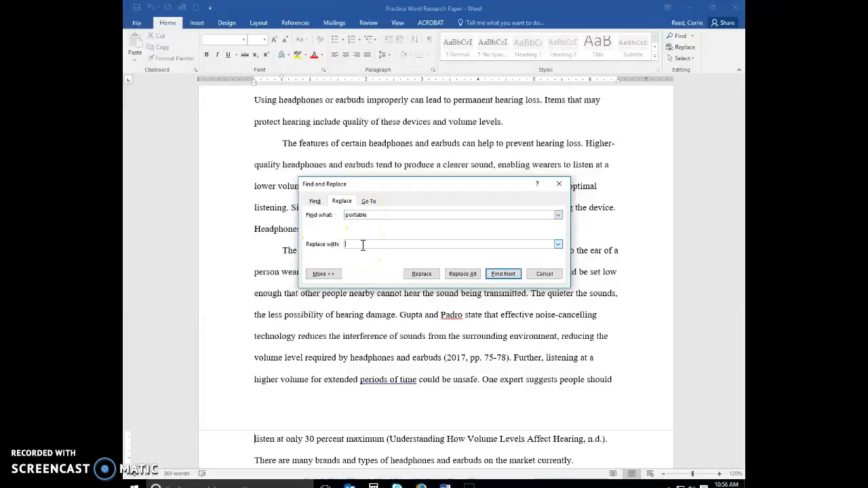
{"action": "type", "text": "mobile"}
{"action": "left_click", "coordinate": [472, 274]}
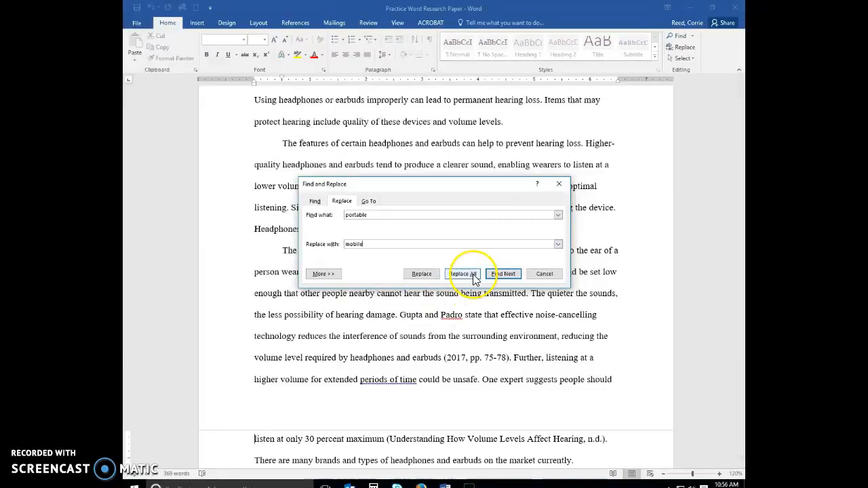
{"action": "left_click", "coordinate": [425, 276]}
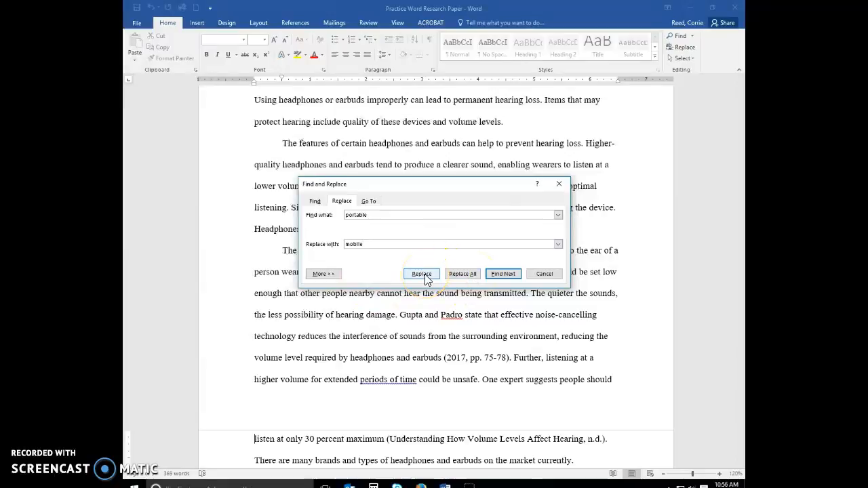
{"action": "left_click", "coordinate": [461, 275]}
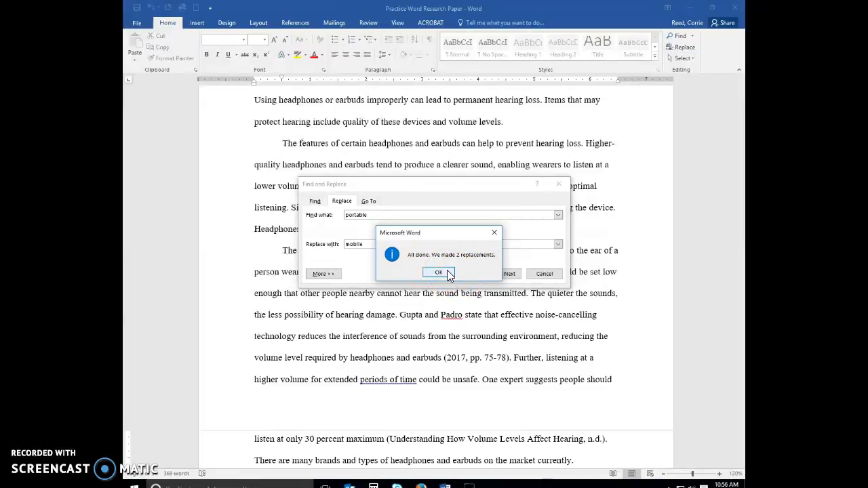
{"action": "left_click", "coordinate": [448, 273]}
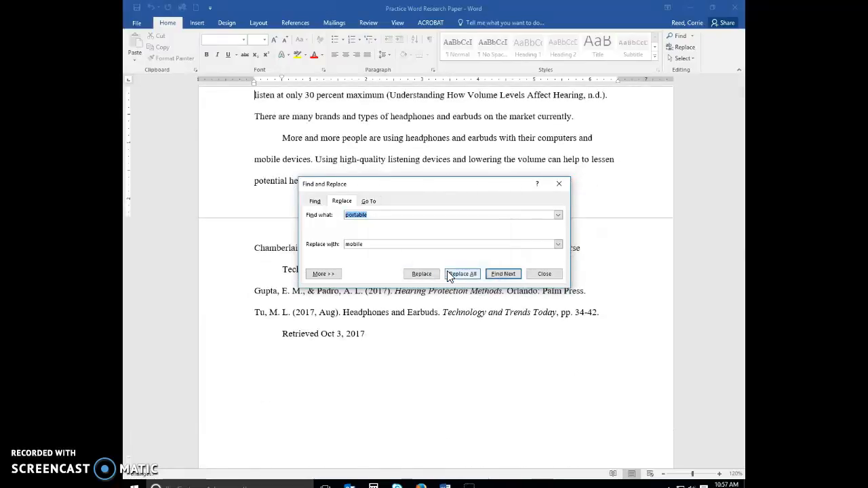
{"action": "left_click", "coordinate": [536, 274]}
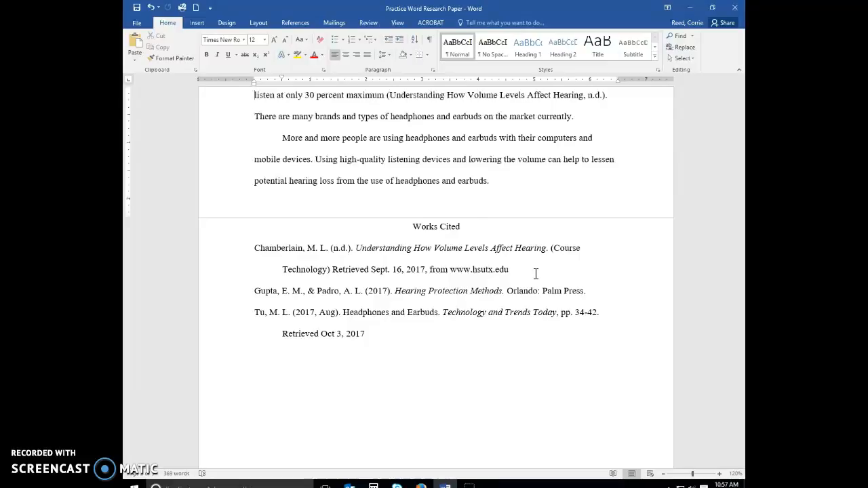
Step: Replace the word "lessen" in the last body paragraph with its synonym "minimize"
{"action": "double_click", "coordinate": [604, 162]}
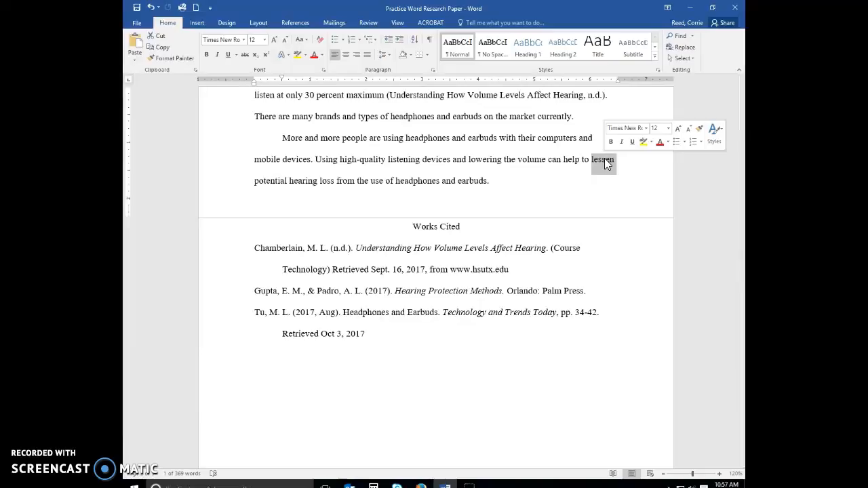
{"action": "right_click", "coordinate": [606, 164]}
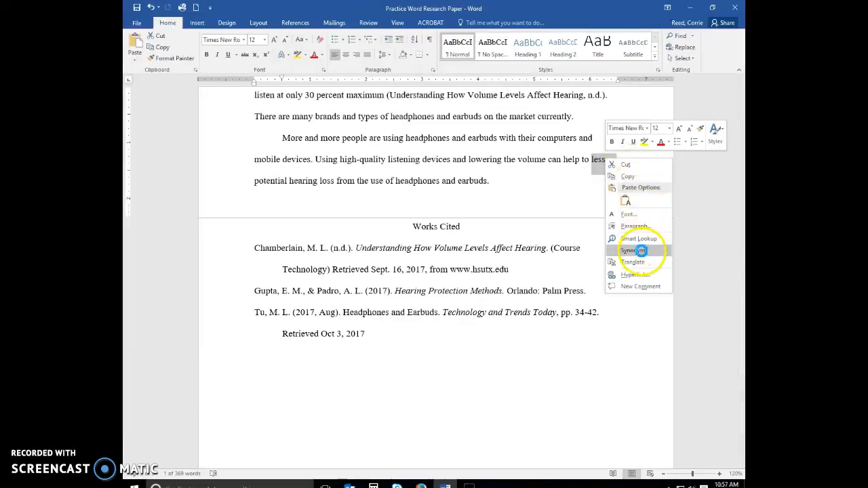
{"action": "mouse_move", "coordinate": [643, 256]}
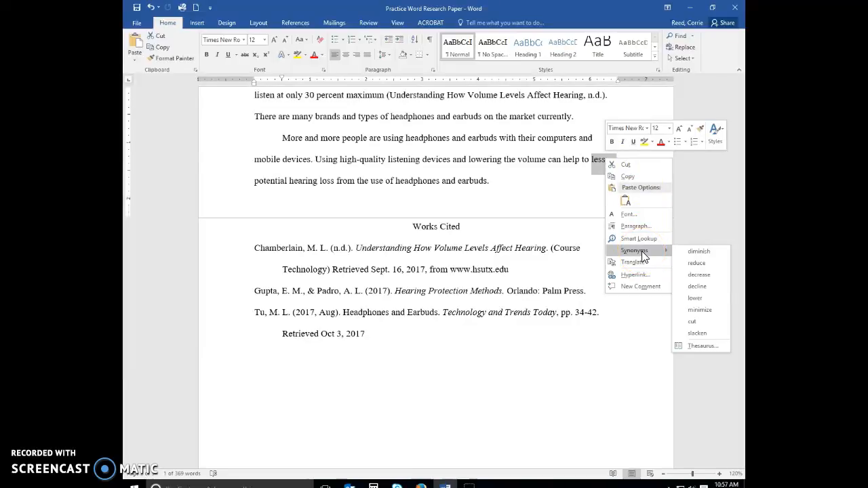
{"action": "left_click", "coordinate": [700, 314]}
{"action": "left_click", "coordinate": [699, 310]}
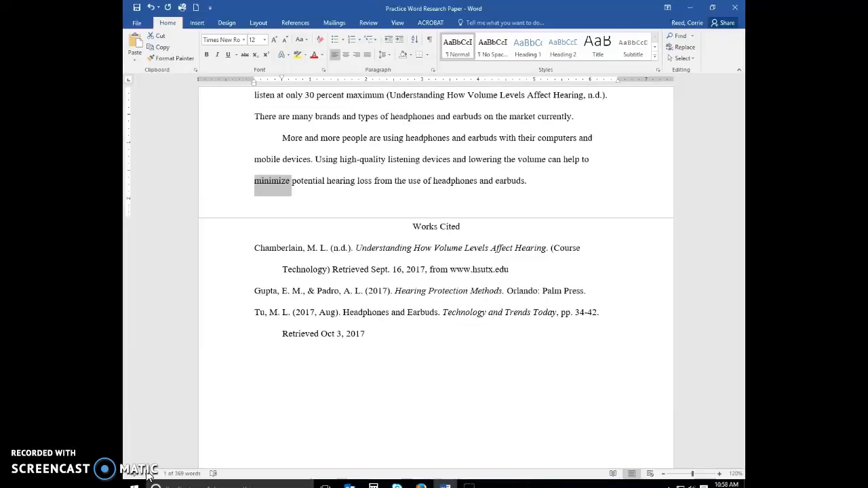
Step: Start a spelling and grammar check from the beginning of the document and correct "sould" to "sound"
{"action": "key", "text": "ctrl+Home"}
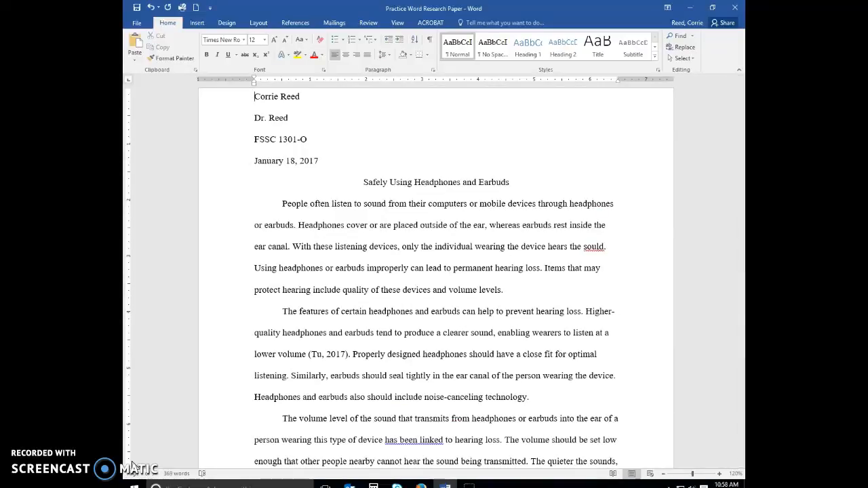
{"action": "left_click", "coordinate": [367, 23]}
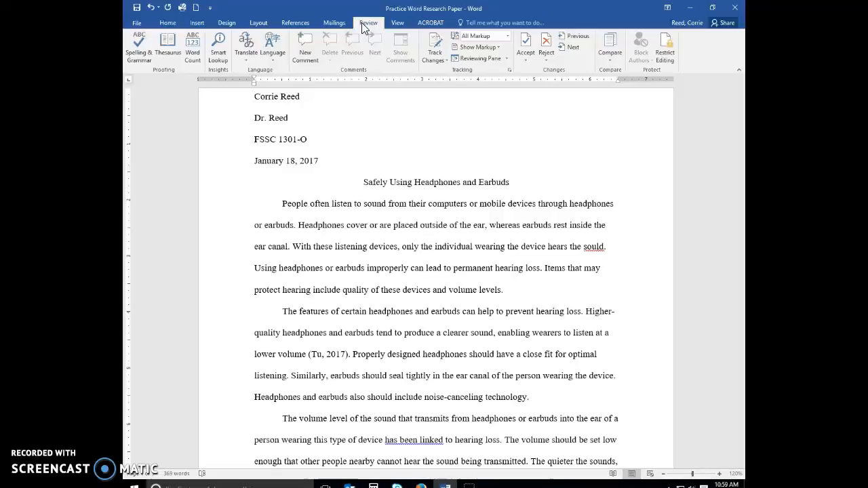
{"action": "left_click", "coordinate": [133, 52]}
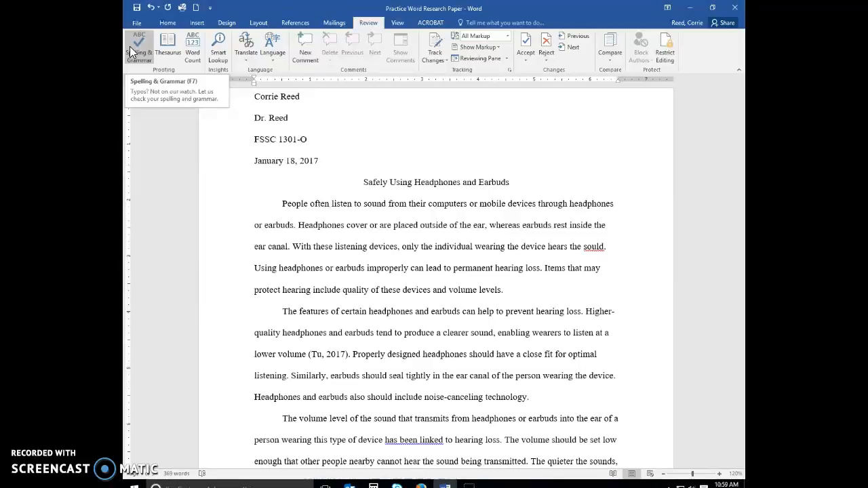
{"action": "left_click", "coordinate": [133, 52]}
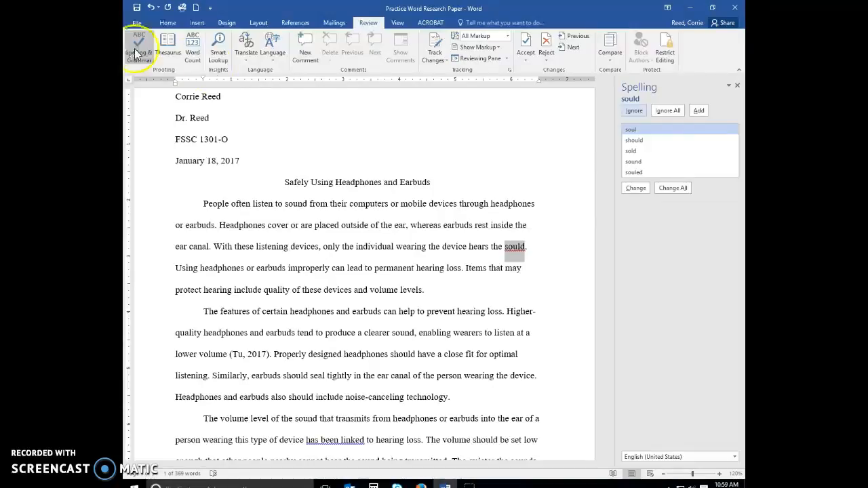
{"action": "left_click", "coordinate": [648, 163]}
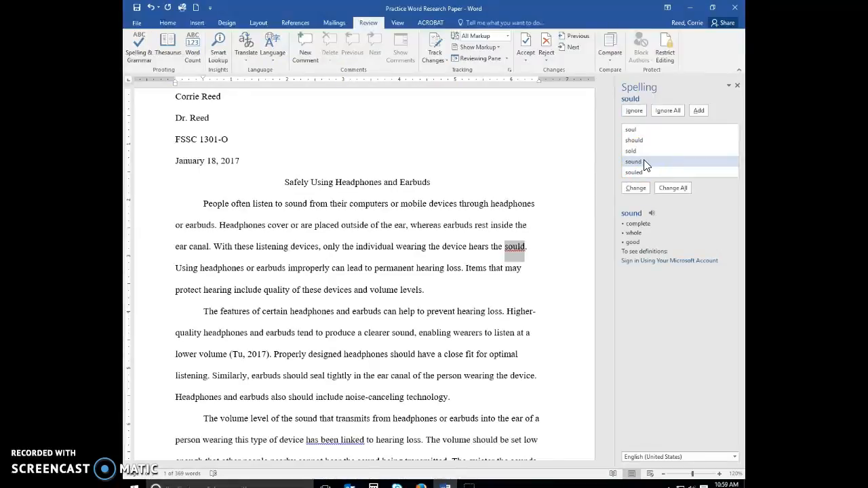
{"action": "left_click", "coordinate": [636, 190]}
{"action": "left_click", "coordinate": [637, 188]}
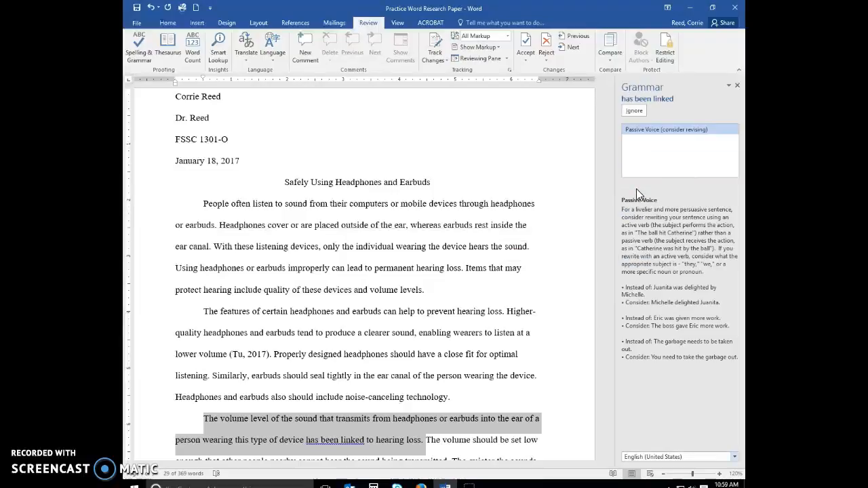
Step: Finish the check by ignoring "has been linked", all instances of the flagged author surname, and "periods of time"
{"action": "left_click", "coordinate": [635, 112]}
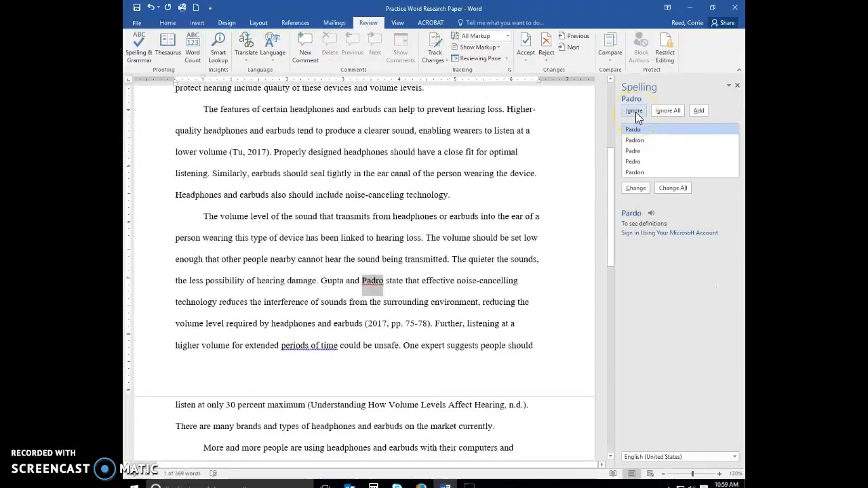
{"action": "left_click", "coordinate": [671, 112]}
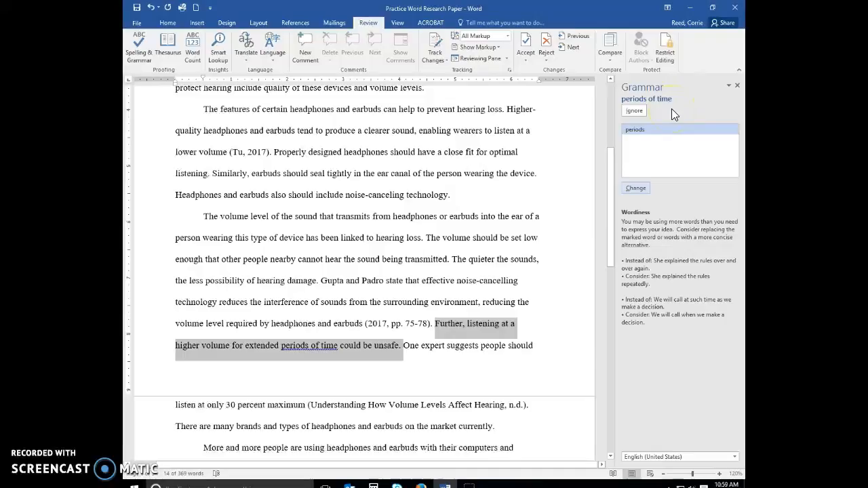
{"action": "left_click", "coordinate": [635, 112]}
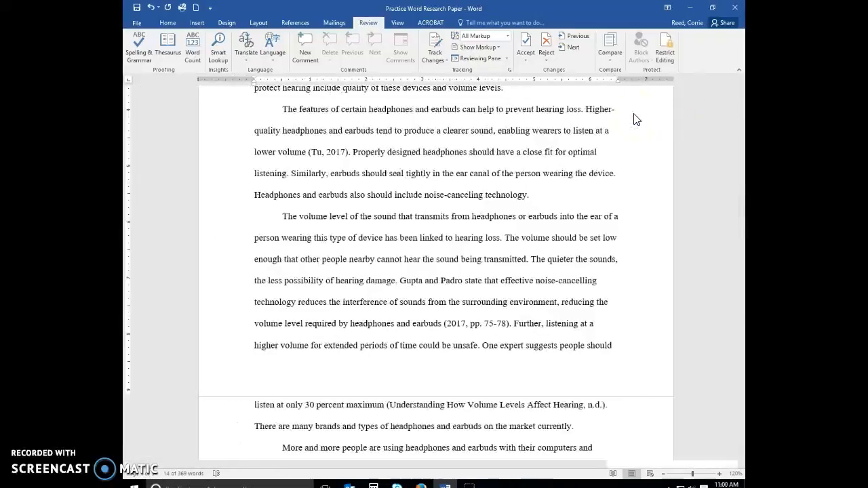
{"action": "left_click", "coordinate": [445, 272]}
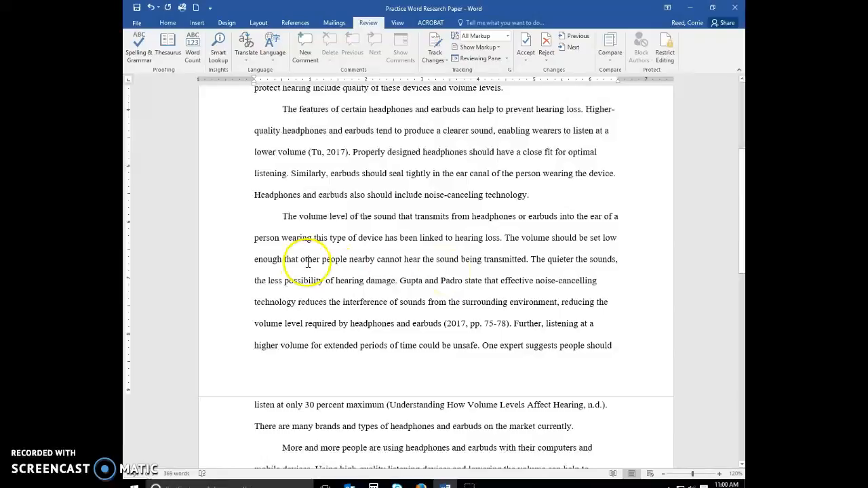
Step: Translate the whole document from English (United States) to Spanish (Spain), agreeing to send the text online
{"action": "left_click_drag", "start_coordinate": [742, 251], "coordinate": [742, 145]}
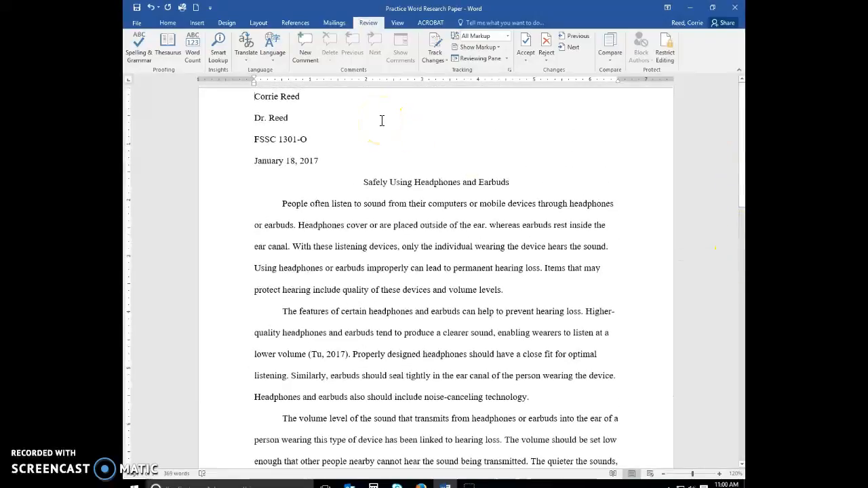
{"action": "left_click", "coordinate": [247, 59]}
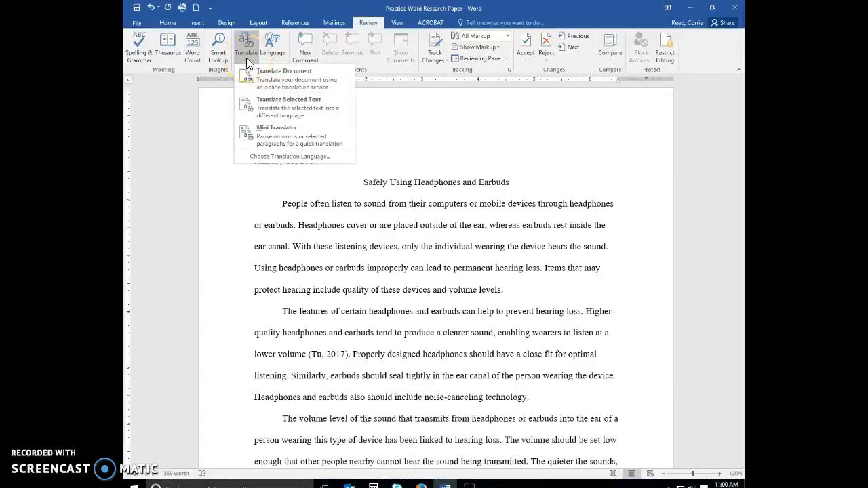
{"action": "left_click", "coordinate": [281, 83]}
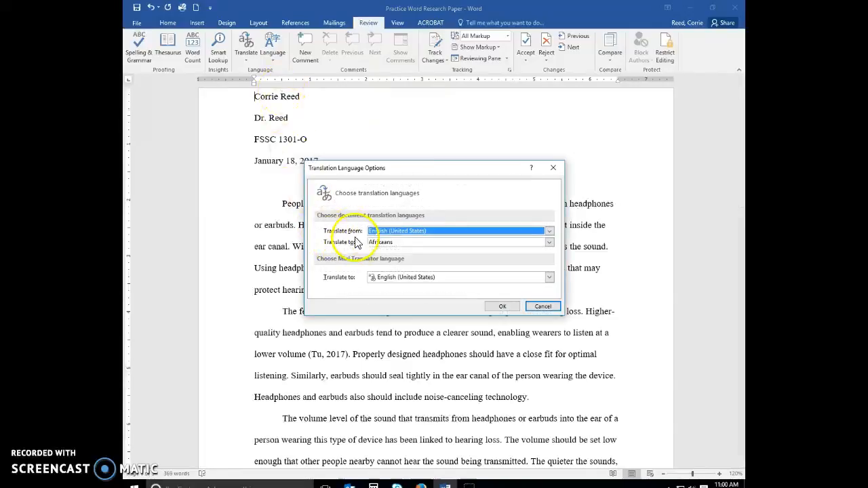
{"action": "left_click", "coordinate": [549, 242]}
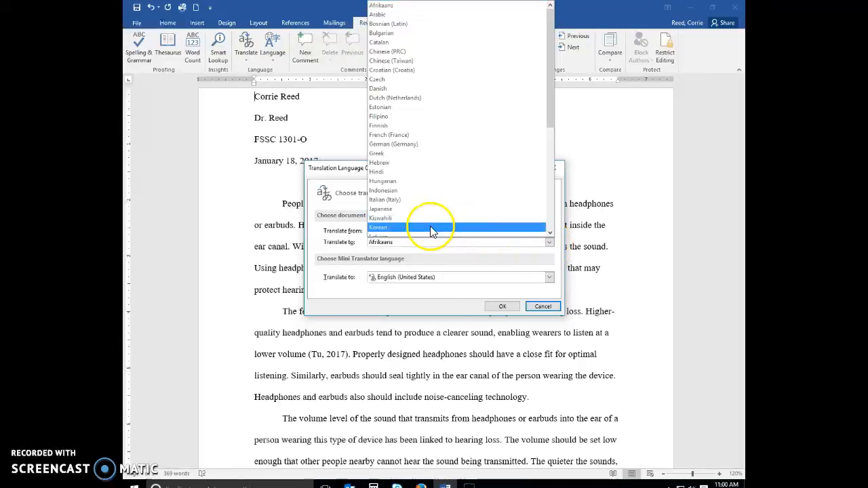
{"action": "scroll", "coordinate": [429, 226], "scroll_direction": "down", "scroll_amount": 5}
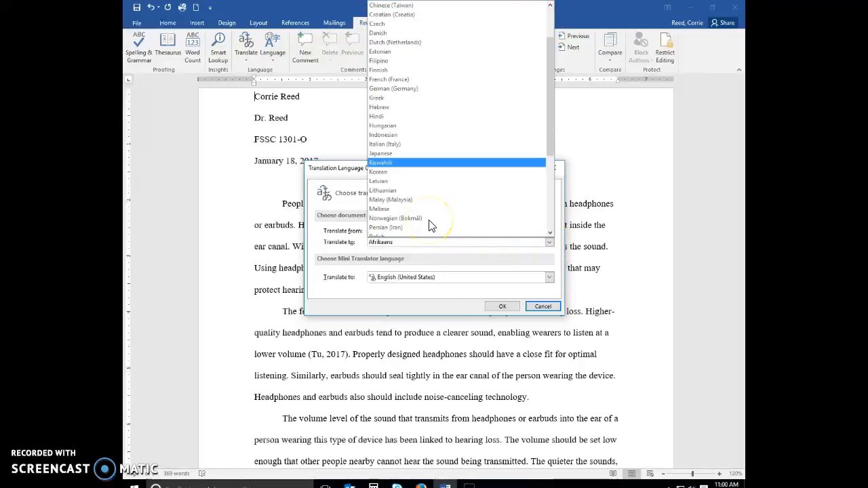
{"action": "scroll", "coordinate": [428, 225], "scroll_direction": "down", "scroll_amount": 1}
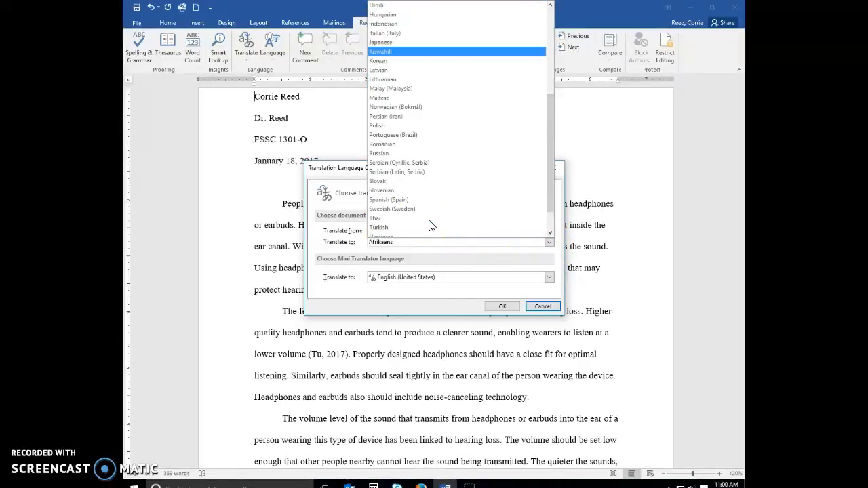
{"action": "left_click", "coordinate": [380, 200]}
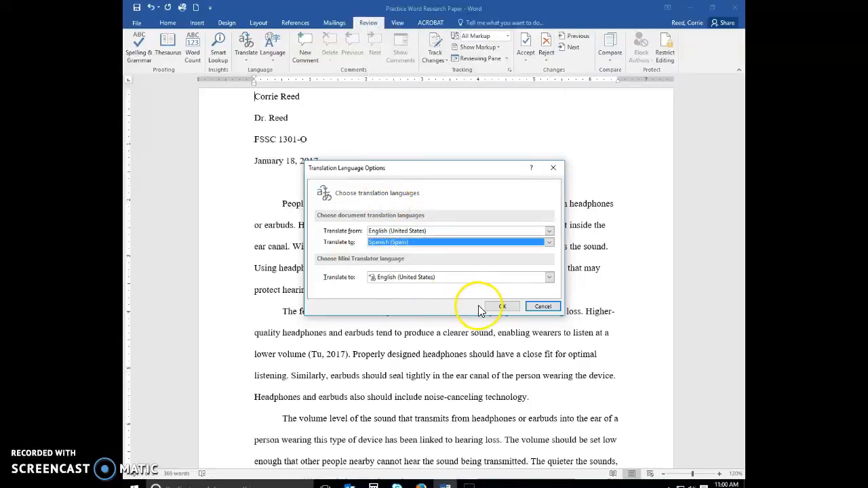
{"action": "left_click", "coordinate": [502, 306]}
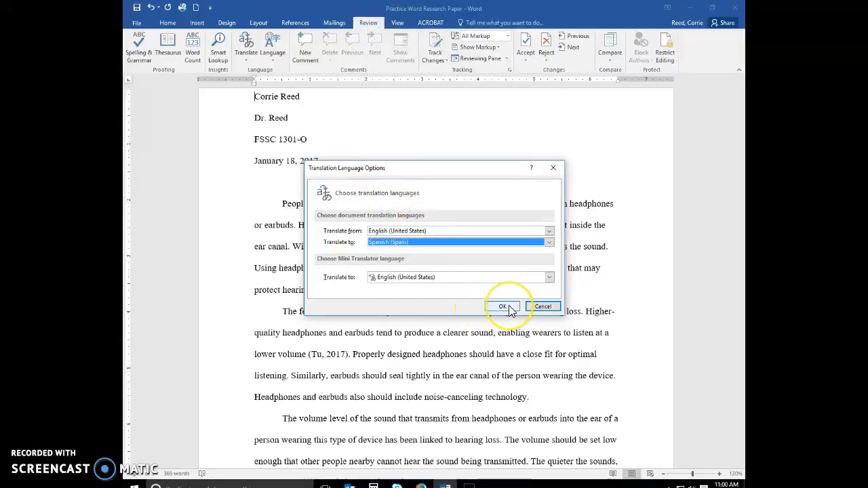
{"action": "left_click", "coordinate": [509, 308]}
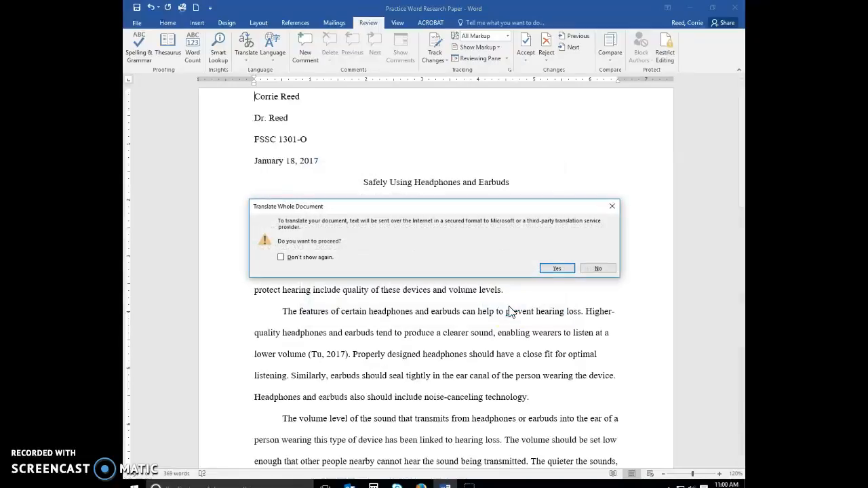
{"action": "left_click", "coordinate": [557, 268]}
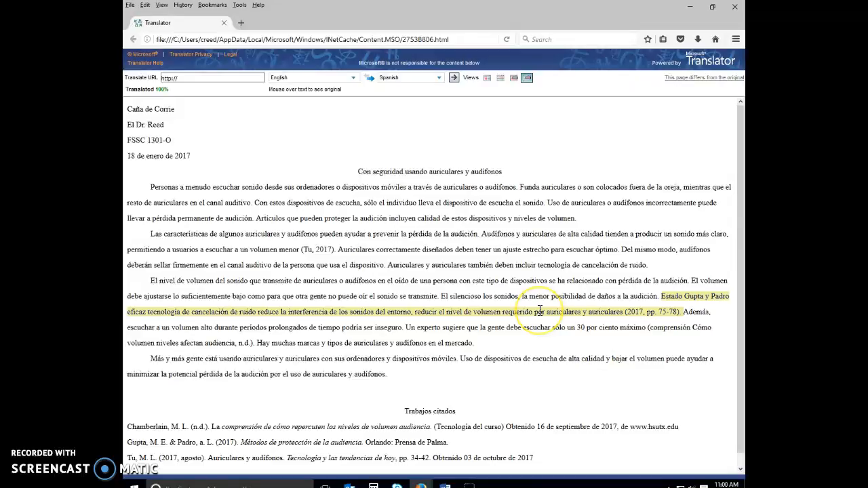
Step: Look over the Spanish translation down to its works cited, close the browser, and save the paper in Word
{"action": "mouse_move", "coordinate": [537, 331]}
{"action": "mouse_move", "coordinate": [591, 404]}
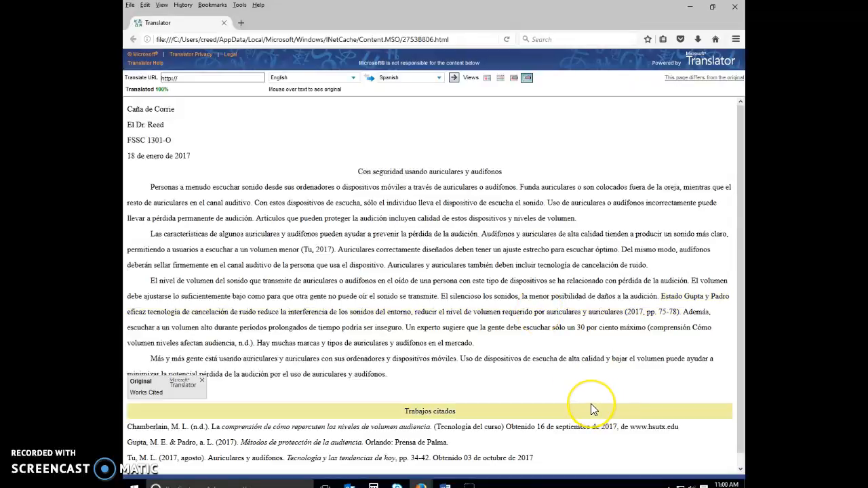
{"action": "scroll", "coordinate": [591, 403], "scroll_direction": "down", "scroll_amount": 1}
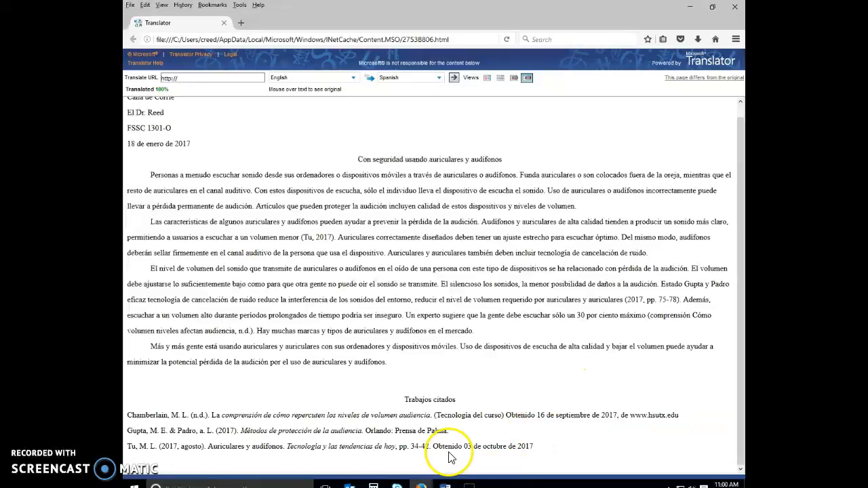
{"action": "mouse_move", "coordinate": [446, 448]}
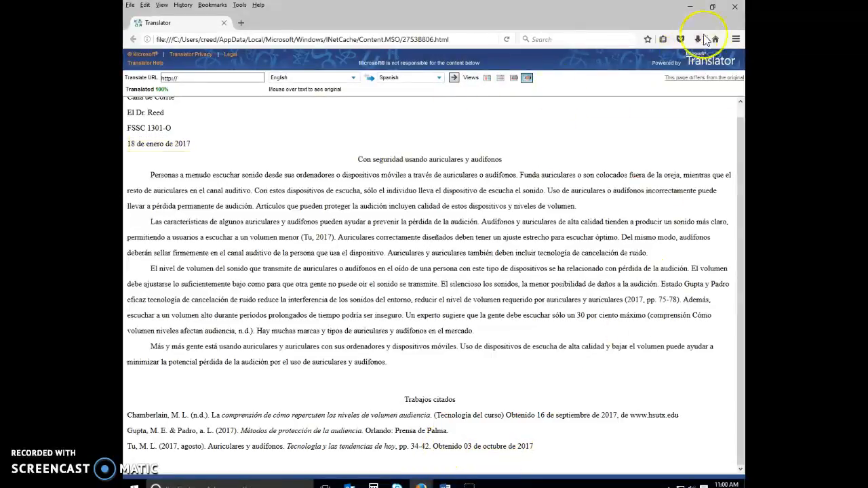
{"action": "left_click", "coordinate": [735, 8]}
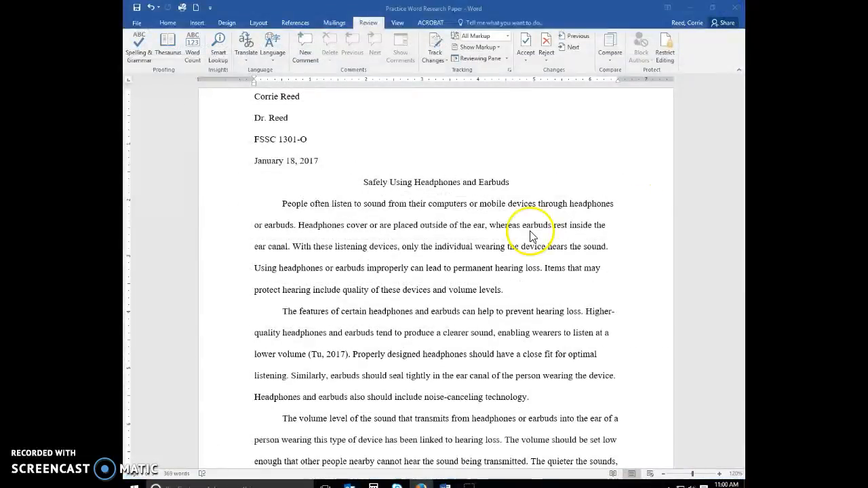
{"action": "left_click", "coordinate": [136, 8]}
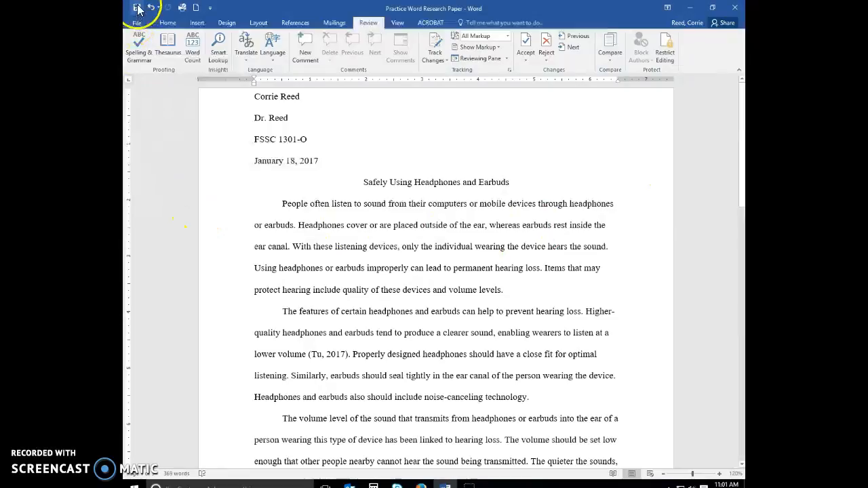